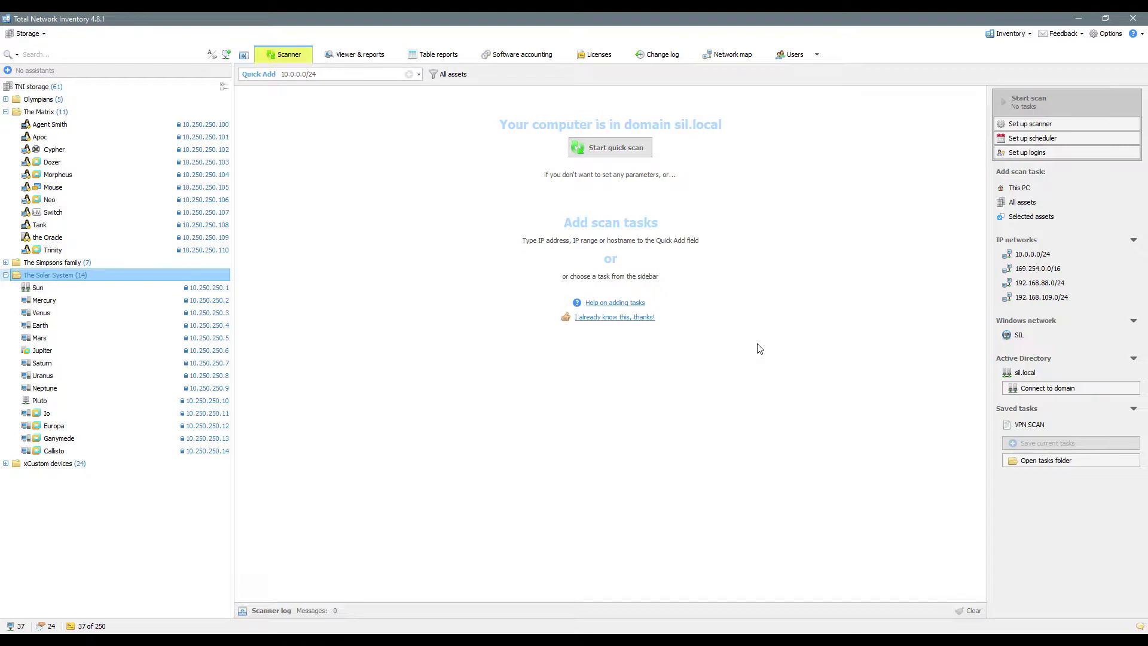
- Review Storage details with Sun's first hard disk expanded, then show the Operating systems table report
click(385, 54)
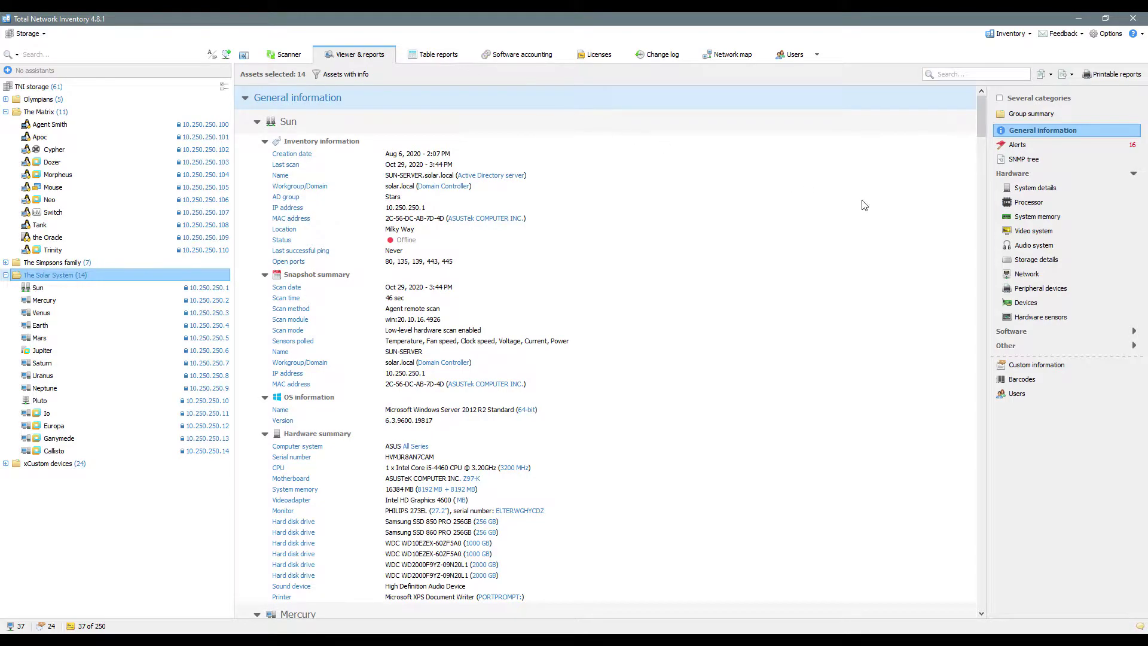
click(1042, 261)
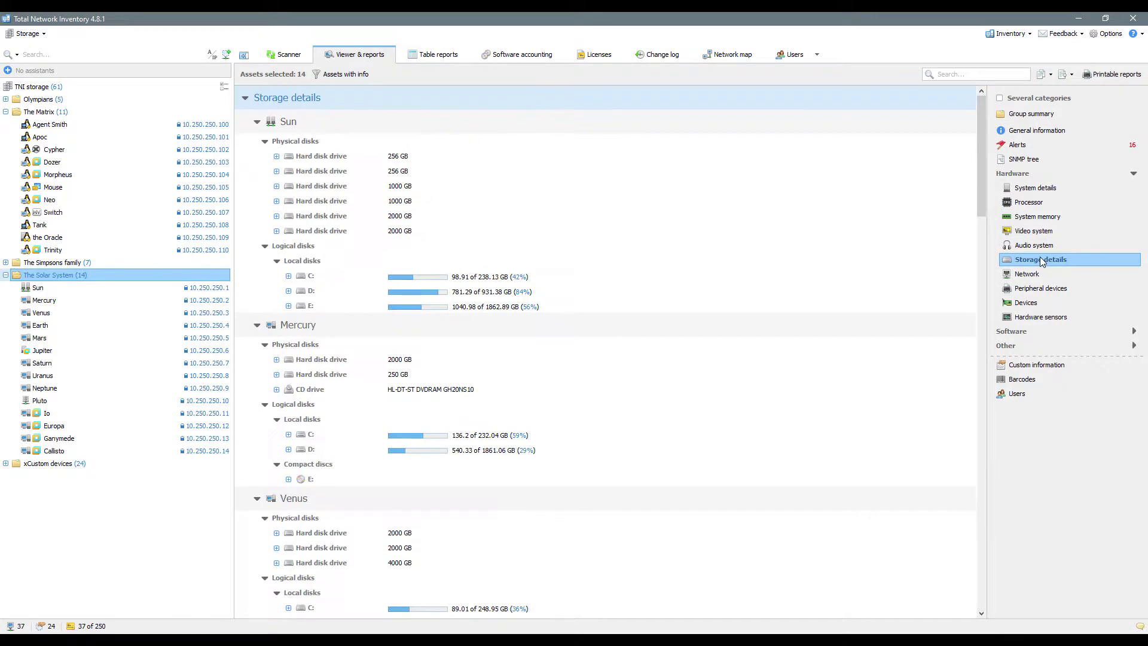
click(276, 156)
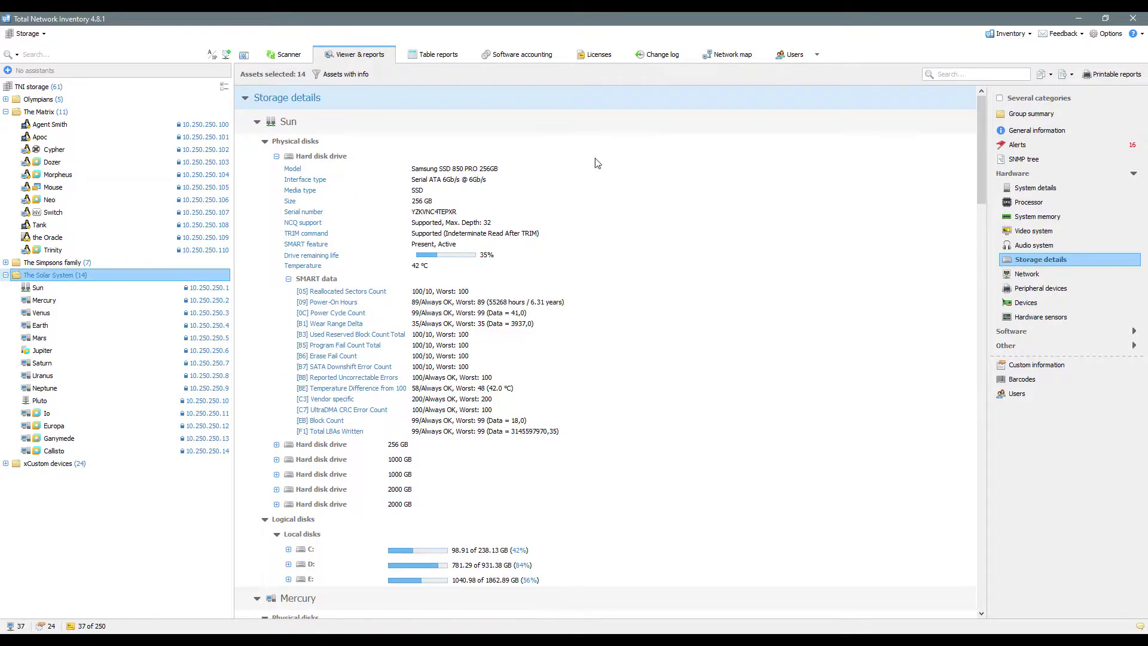
drag(980, 159, 978, 572)
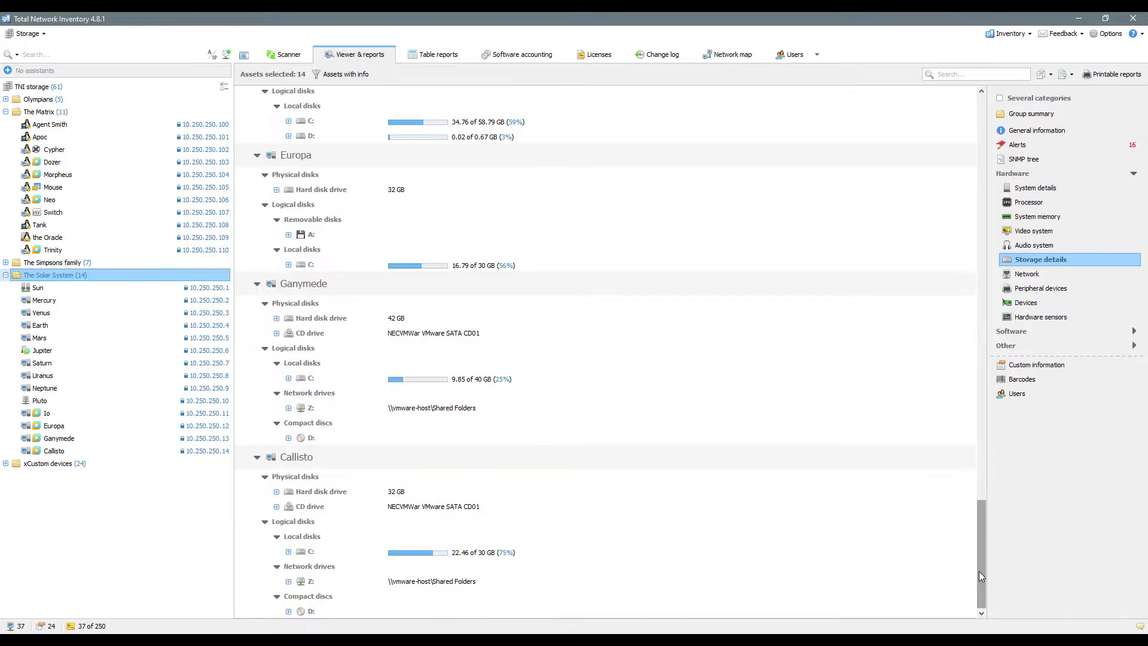
click(438, 56)
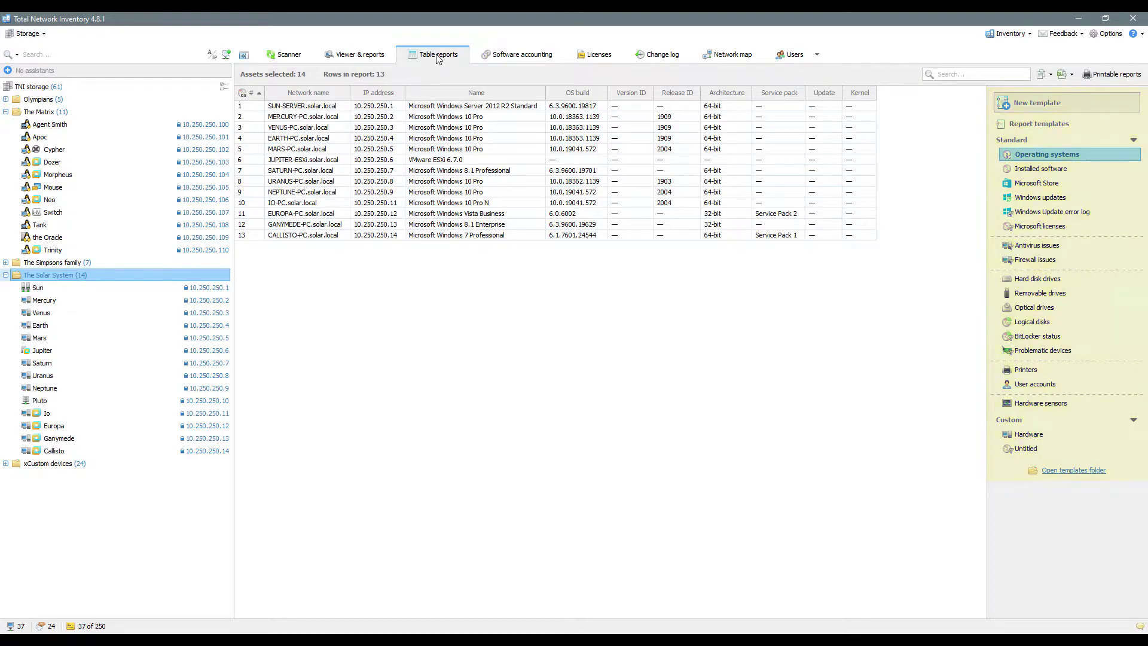
- List installed software across all assets, then switch to Software accounting
click(1014, 171)
drag(982, 124, 981, 267)
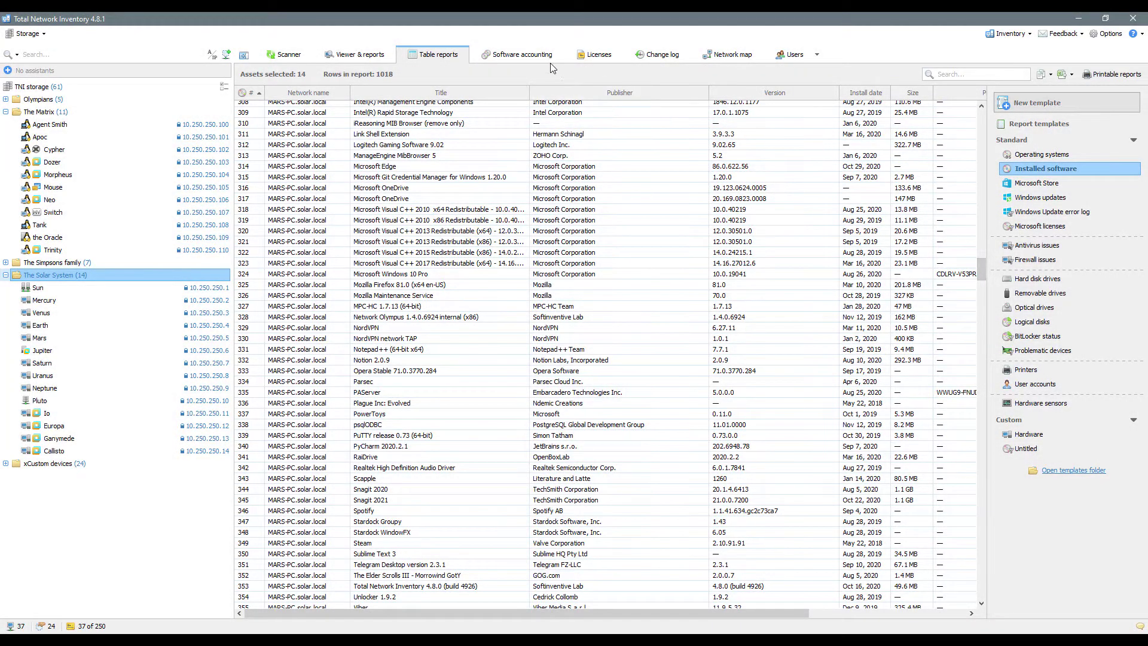
click(520, 55)
- Filter software by the Update required tag, select its titles to see installations, then clear the filter
click(433, 73)
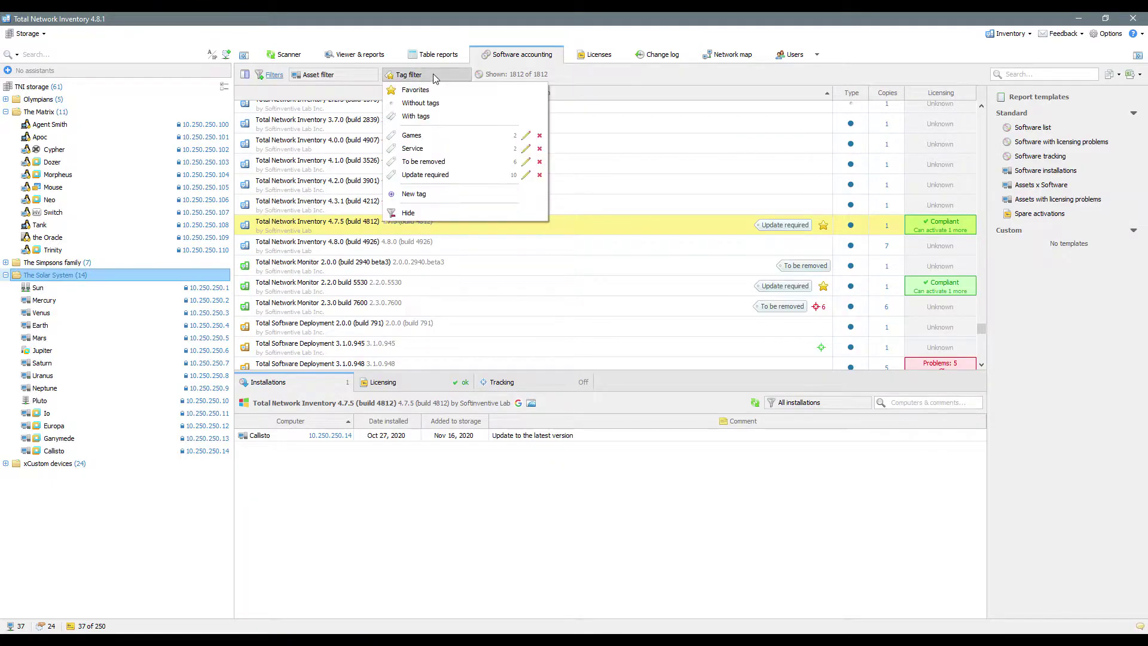
click(429, 175)
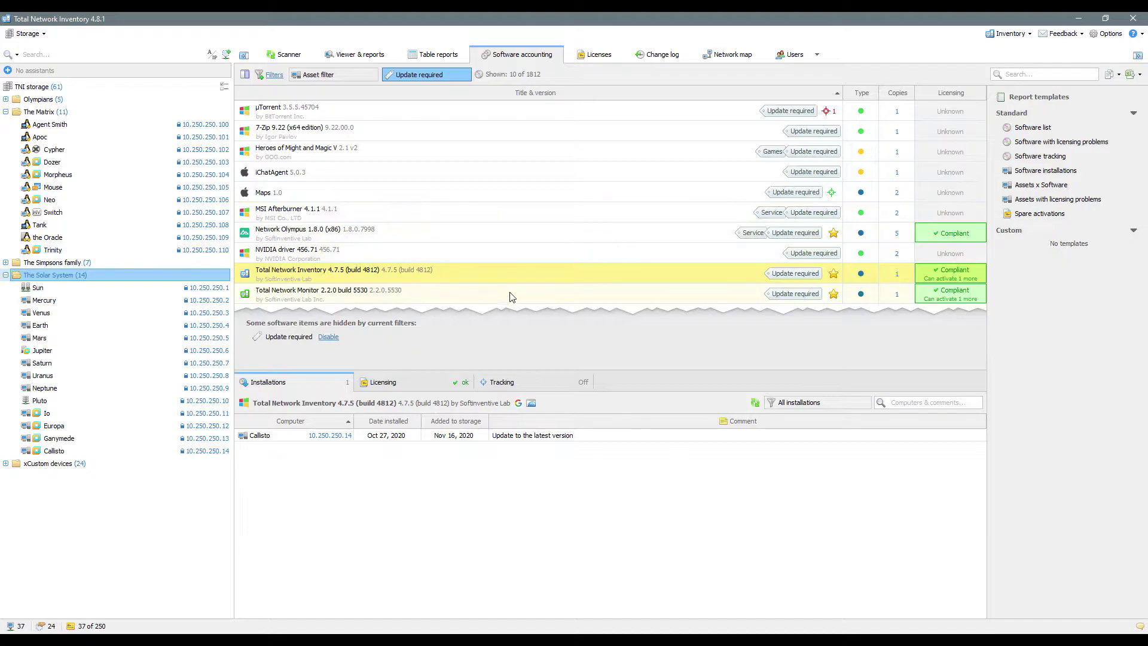
drag(510, 294, 407, 114)
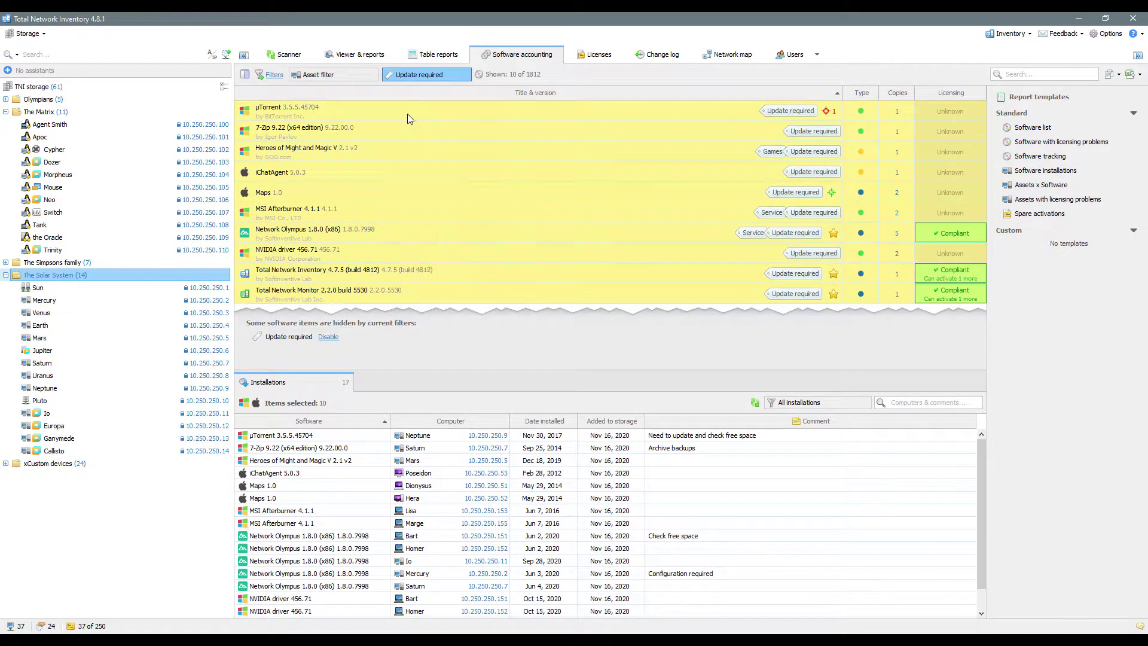
click(424, 71)
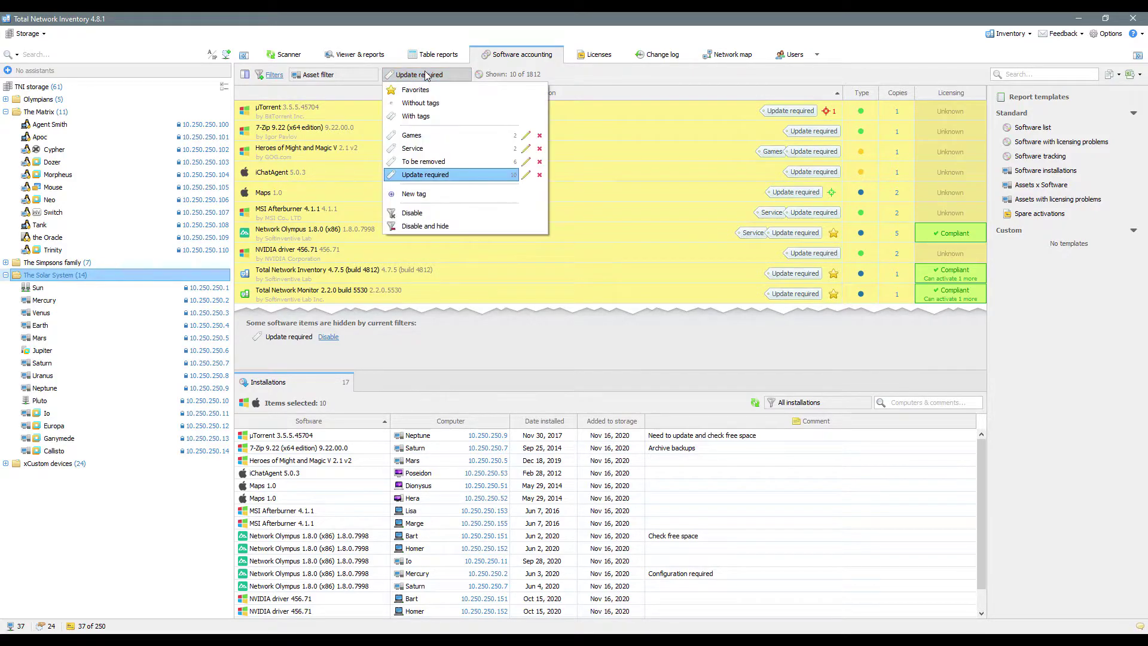
click(458, 177)
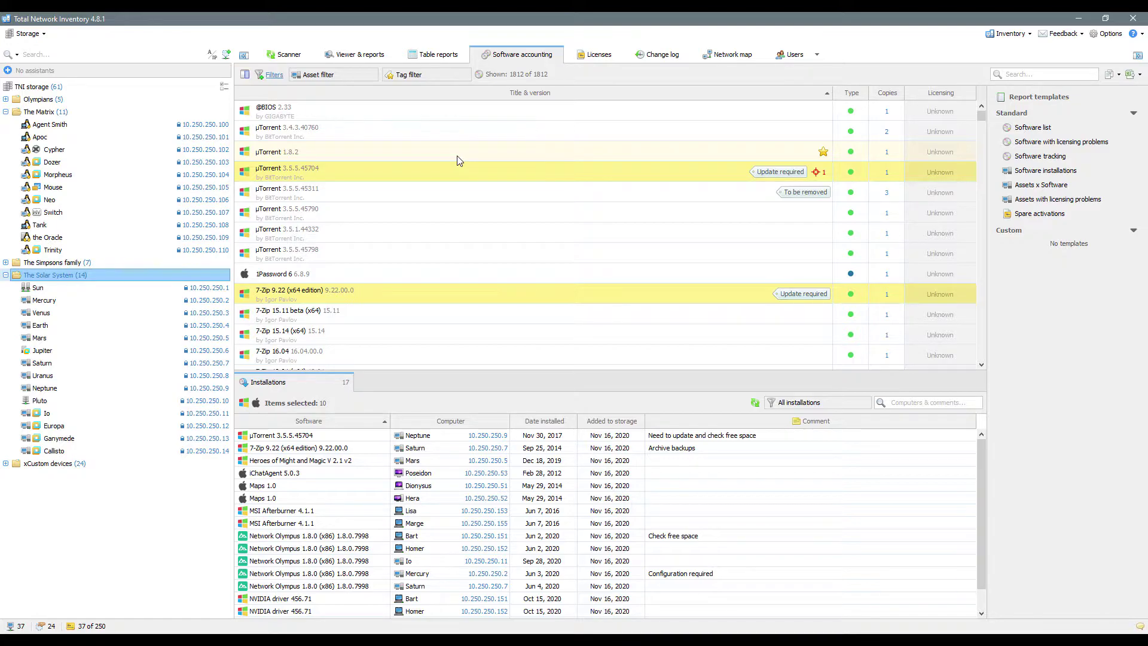
- View installations for Office 2013, 2016, Standard 2010, Windows 8.1, Windows 10, Network Olympus, and TNI licenses
click(596, 53)
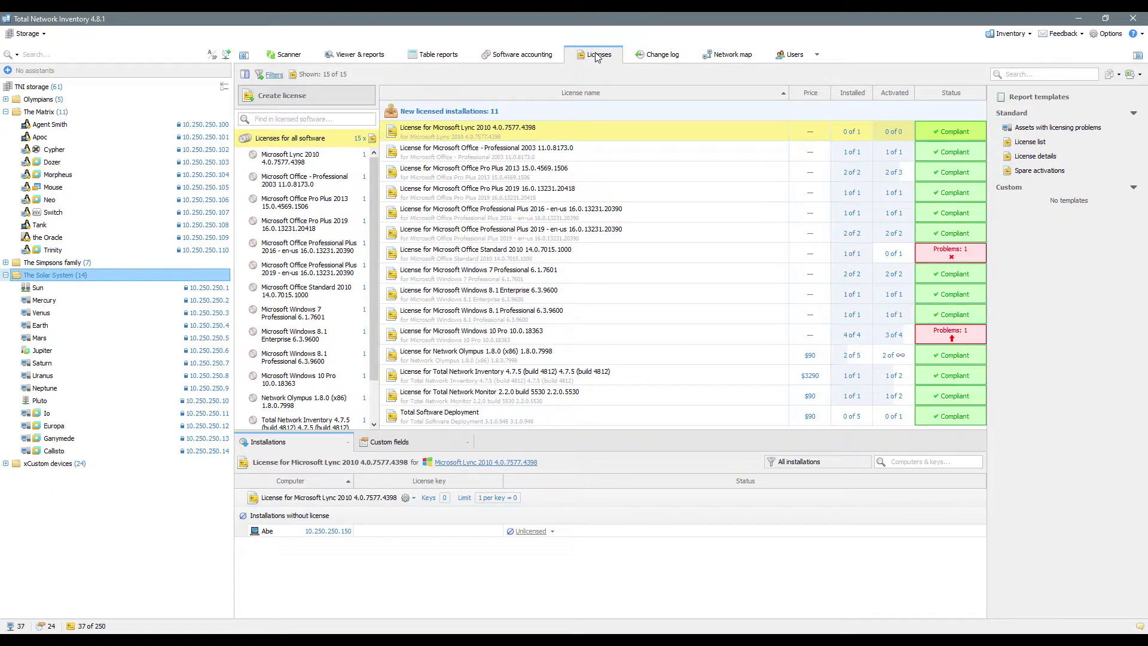
click(541, 173)
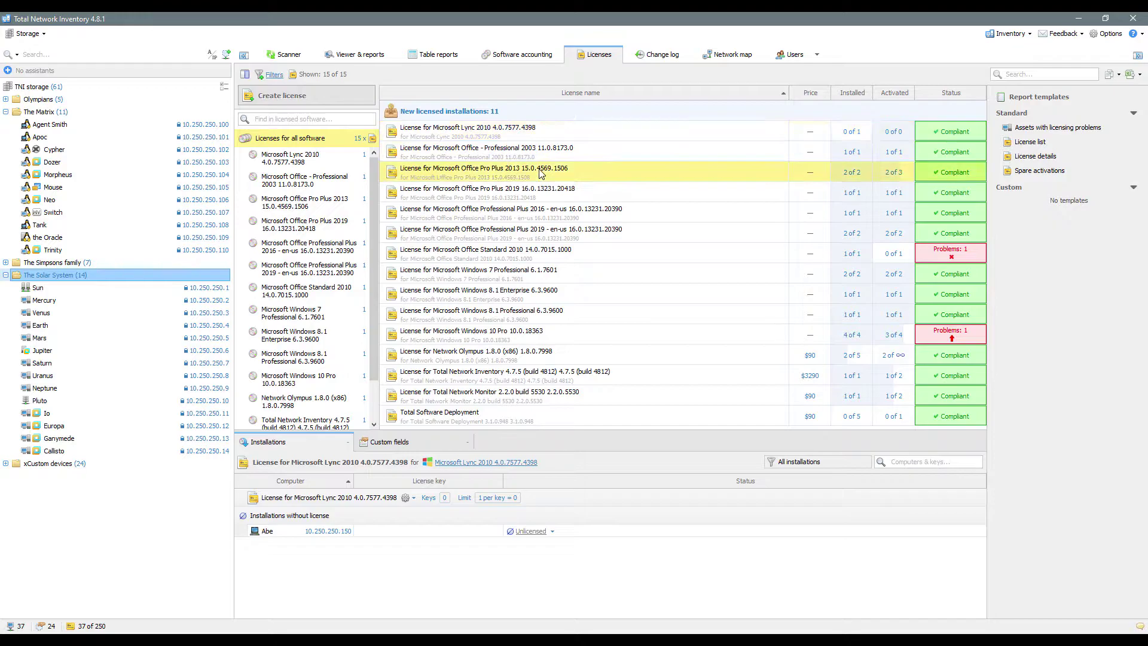
click(526, 214)
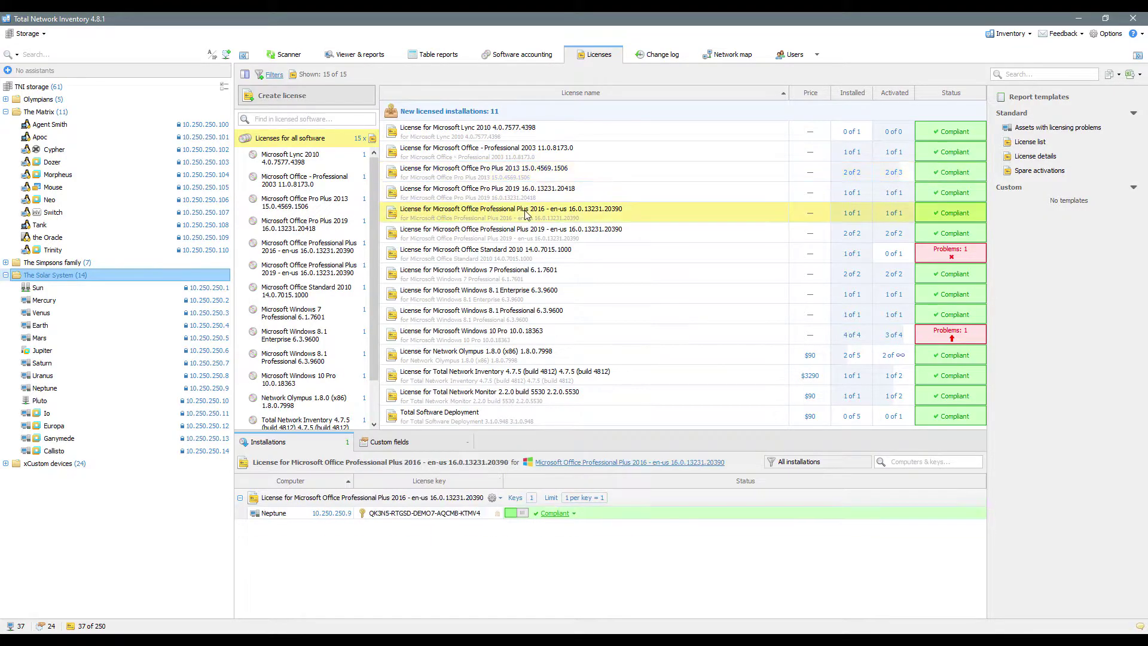
click(515, 256)
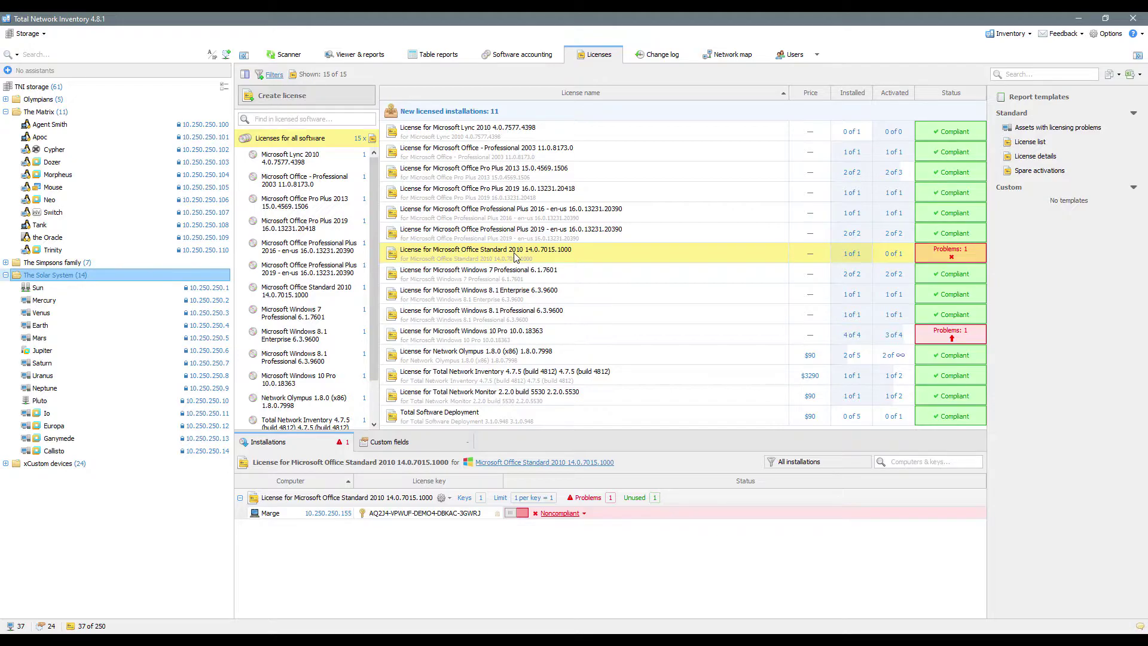
click(512, 294)
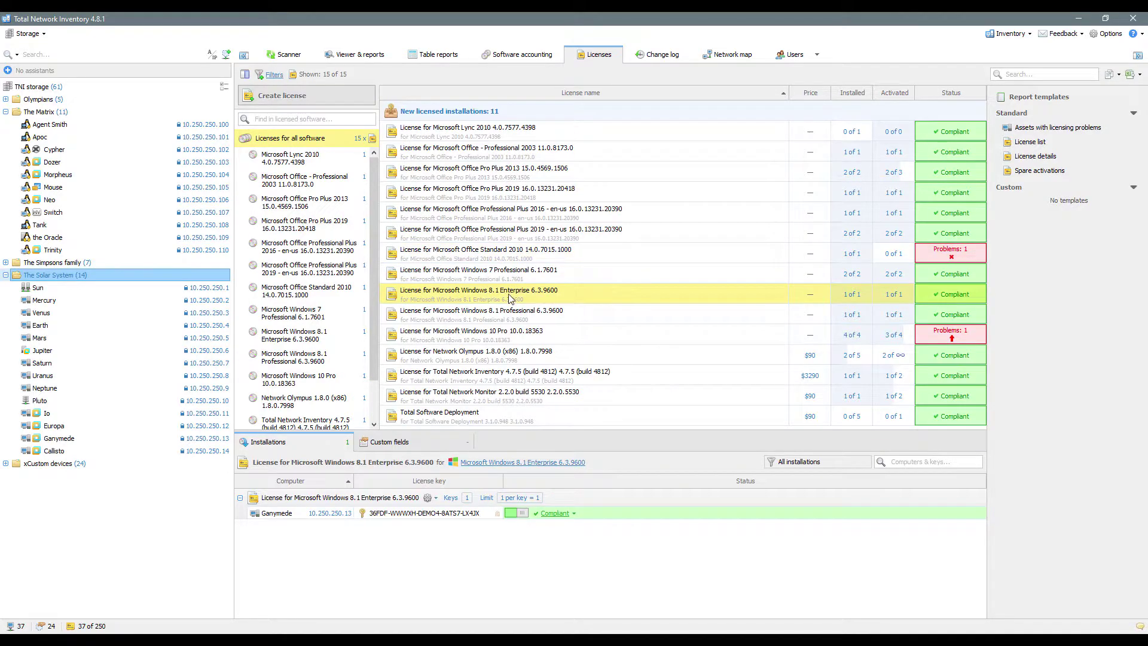
click(501, 333)
click(495, 355)
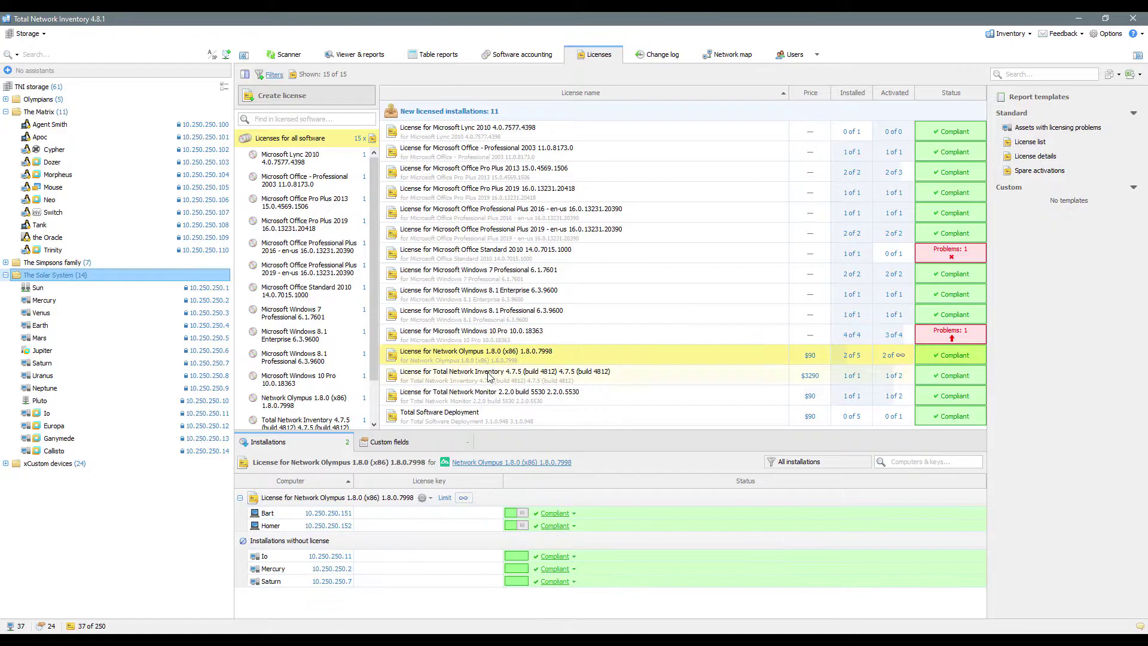
click(489, 376)
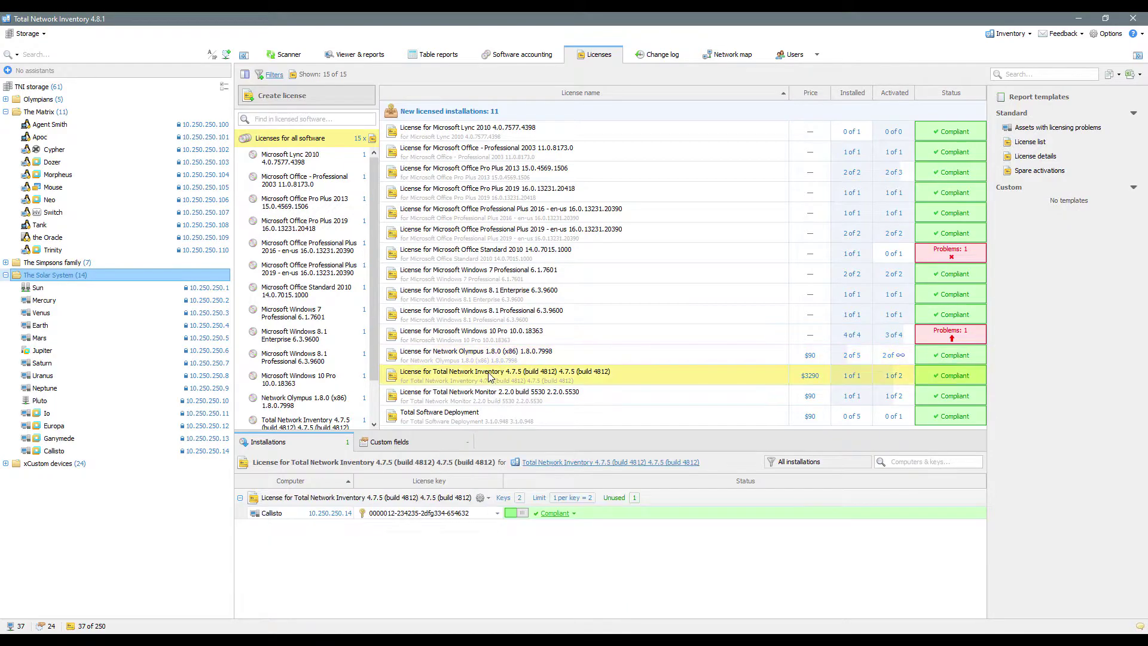
- Filter the change log's Log summary to Software item changes, then show the network map
click(676, 57)
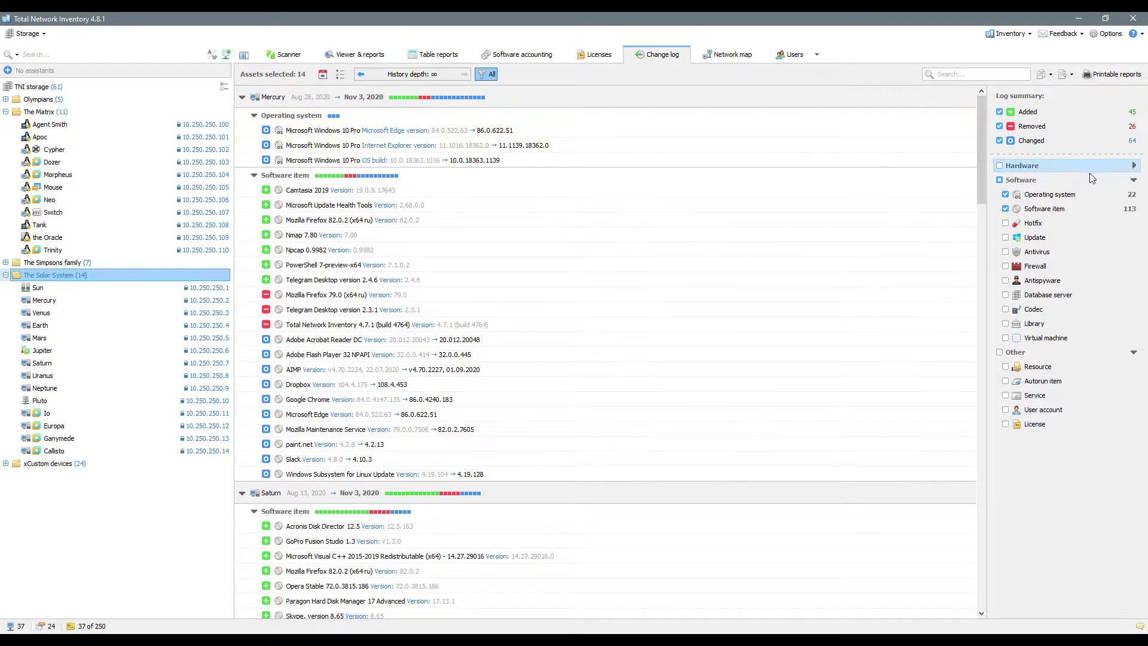
click(1108, 209)
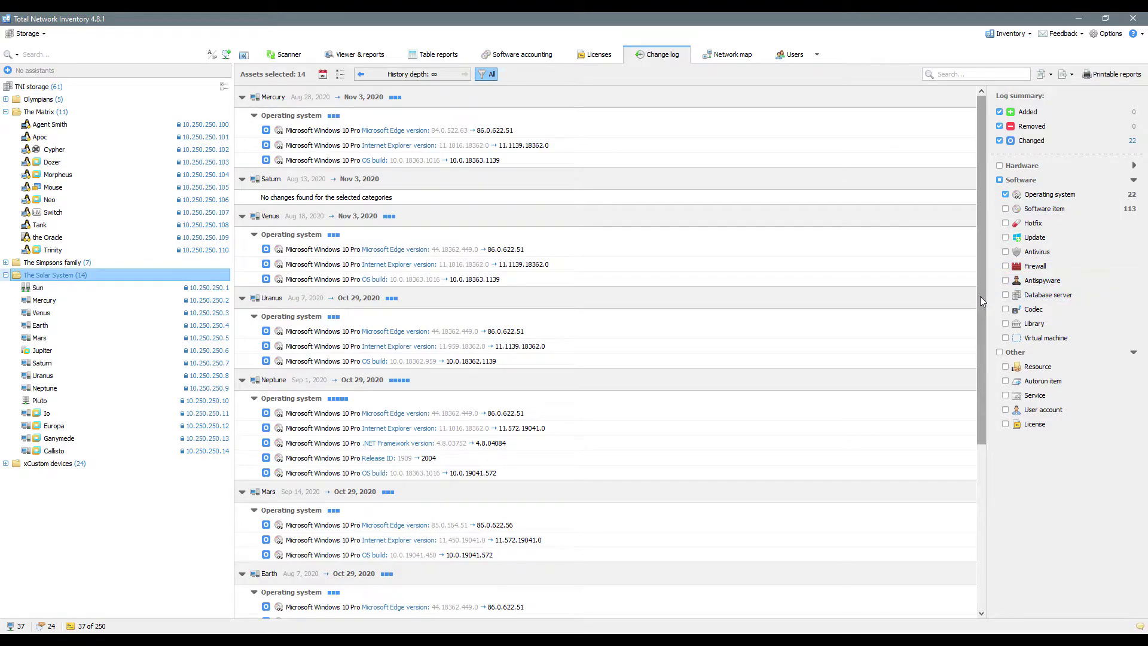
drag(981, 296, 978, 465)
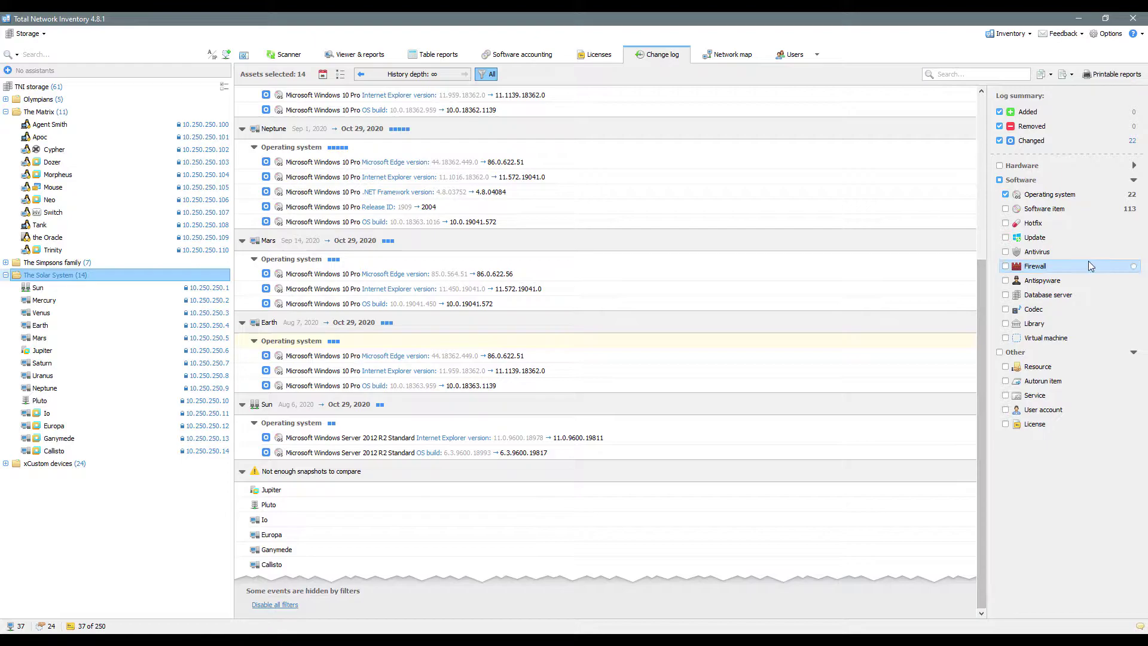
click(1133, 210)
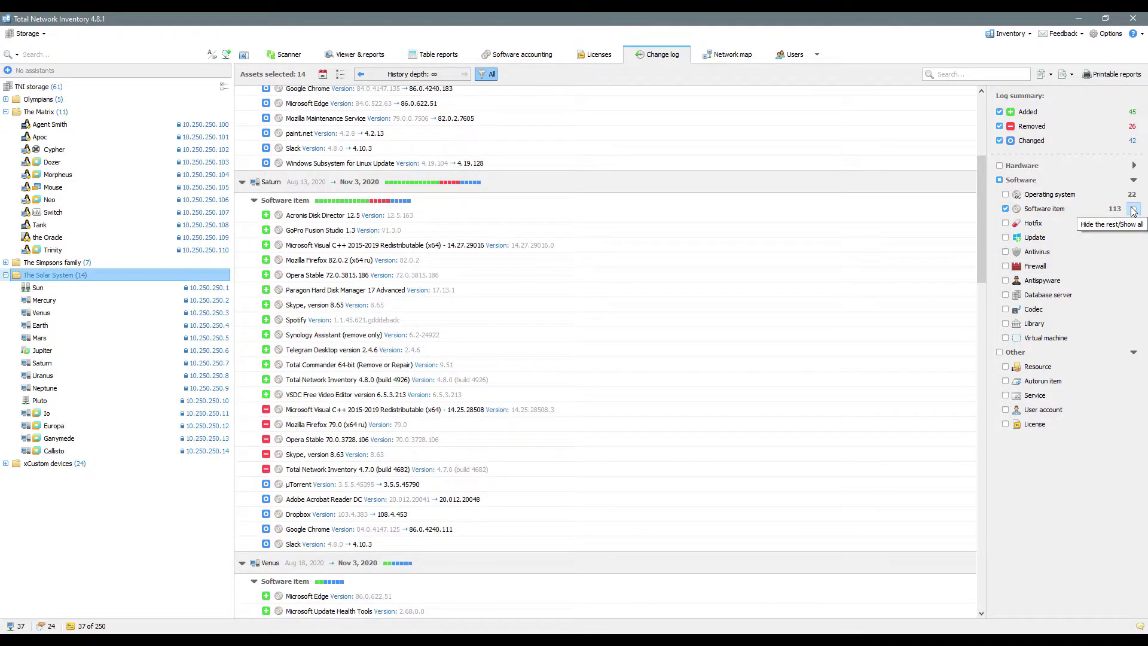
drag(983, 202, 982, 372)
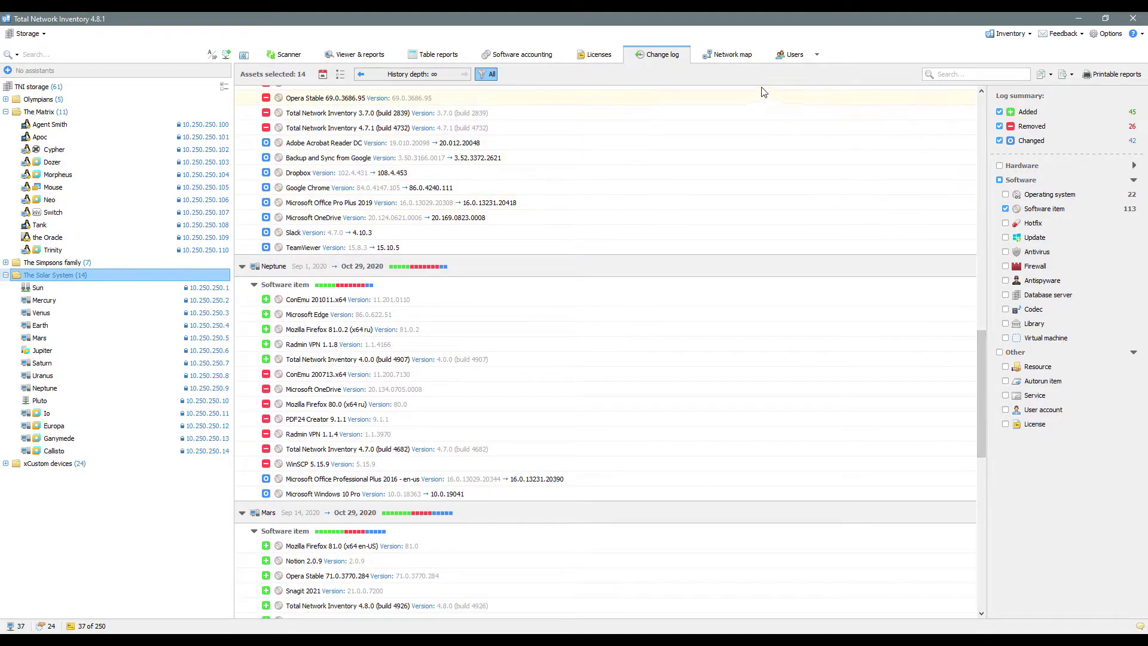
click(732, 55)
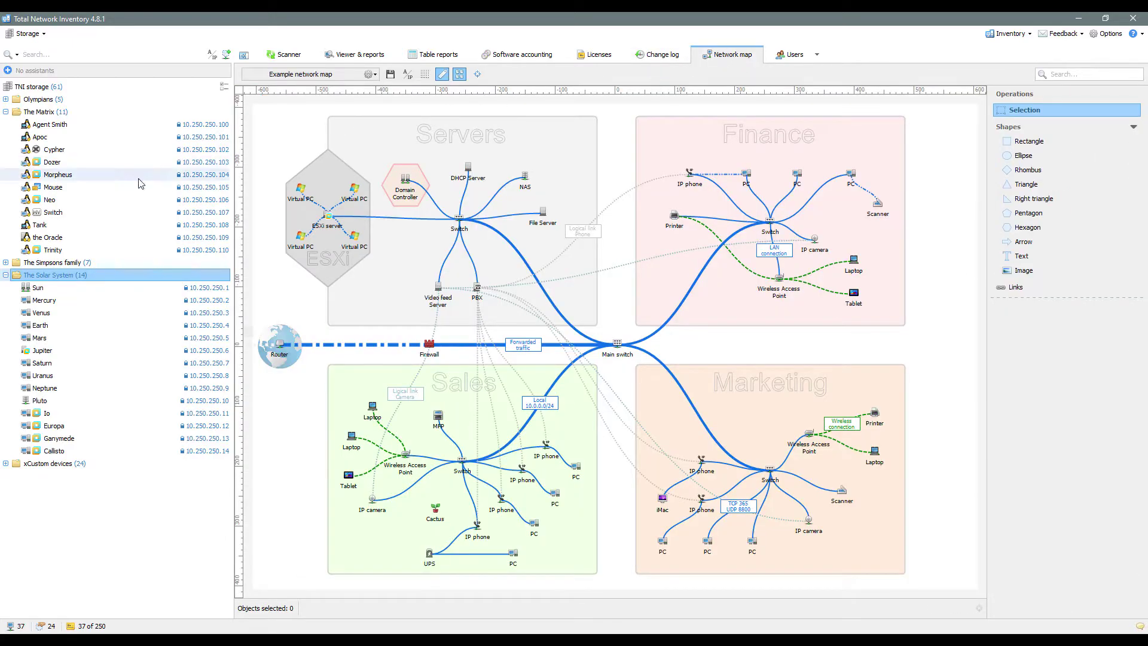
- Place Neo in the map's Servers area and link it to the Servers switch
click(82, 200)
drag(82, 201, 382, 272)
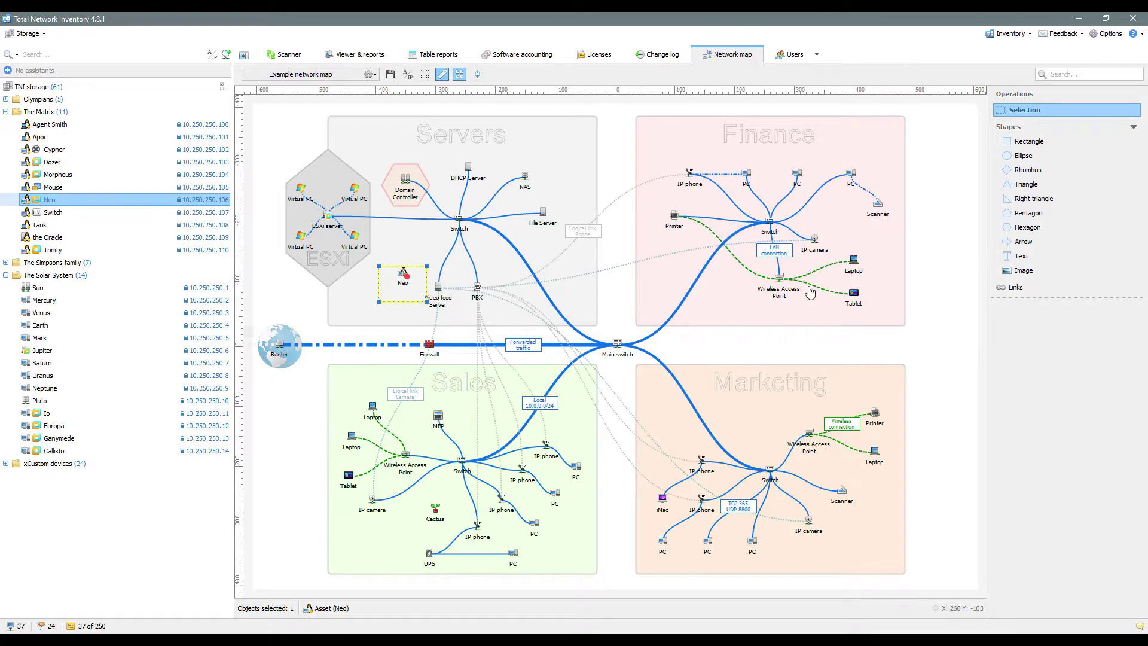
click(1014, 287)
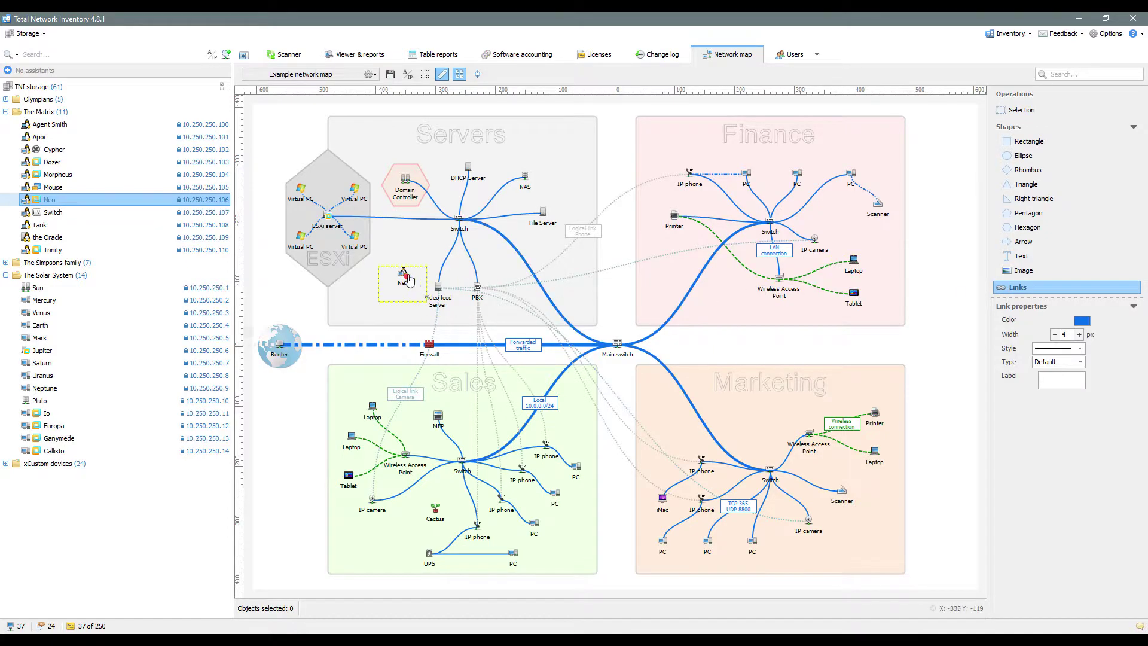
drag(403, 274, 459, 230)
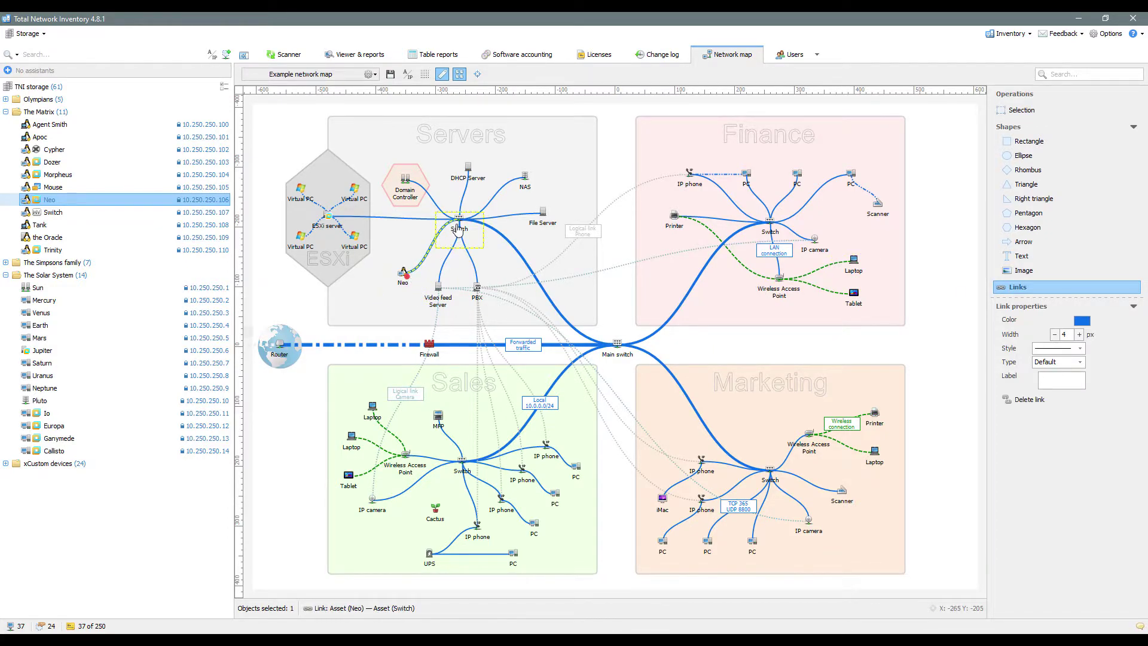
- Label the Main switch–Finance link 'Link is down' and colour it red
click(691, 291)
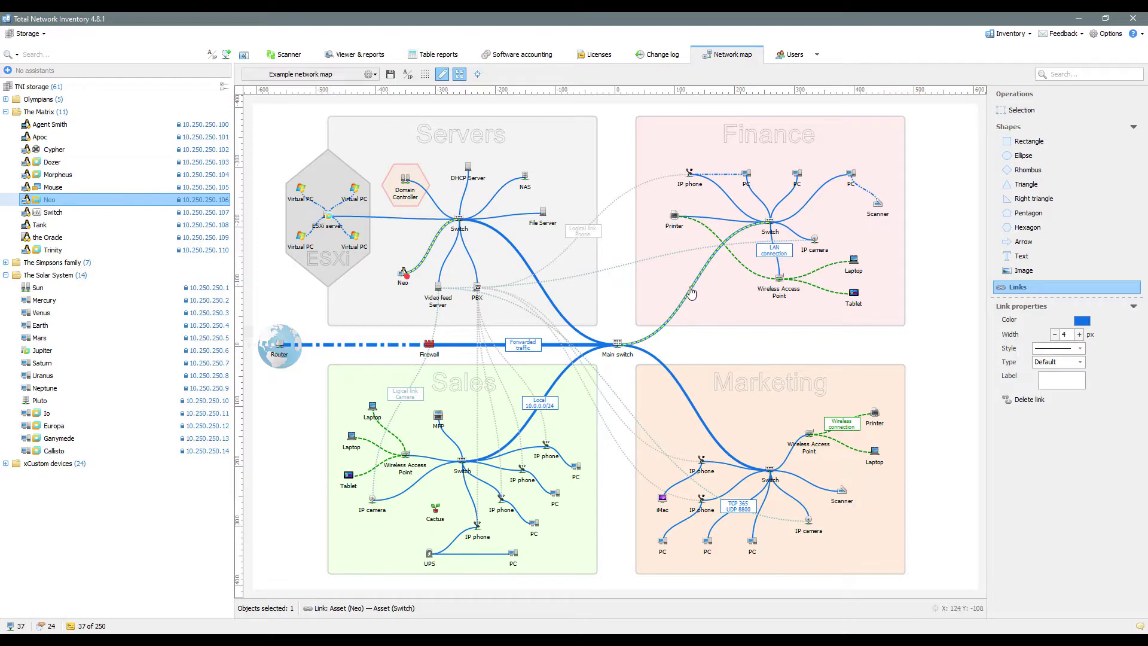
click(1057, 384)
text(Link is down)
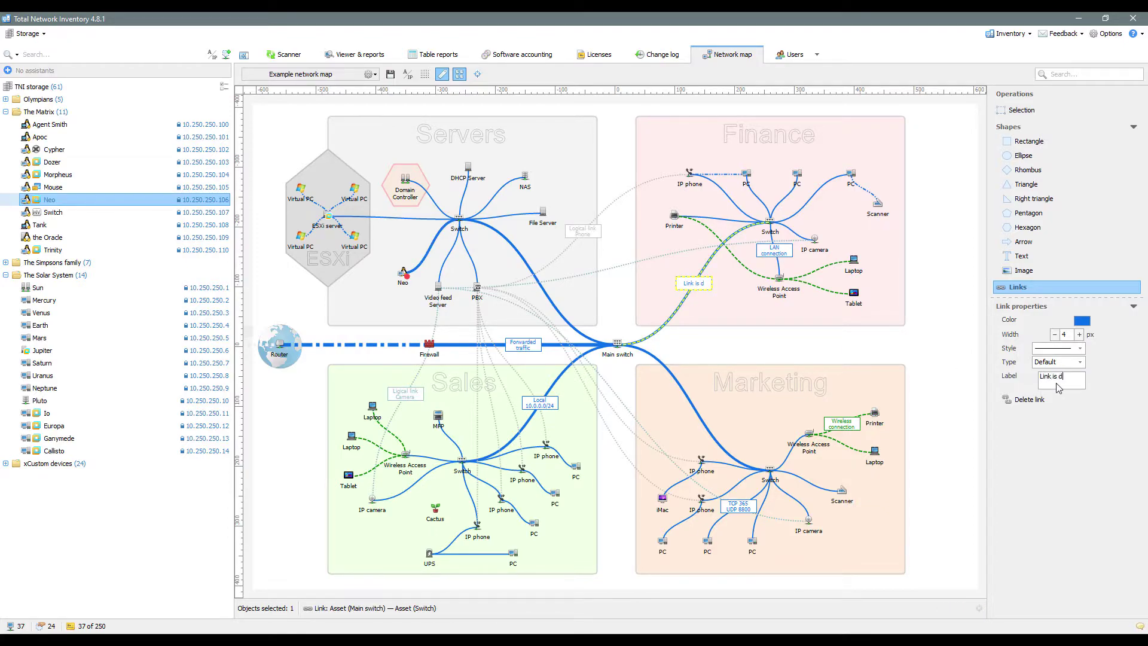
click(1081, 322)
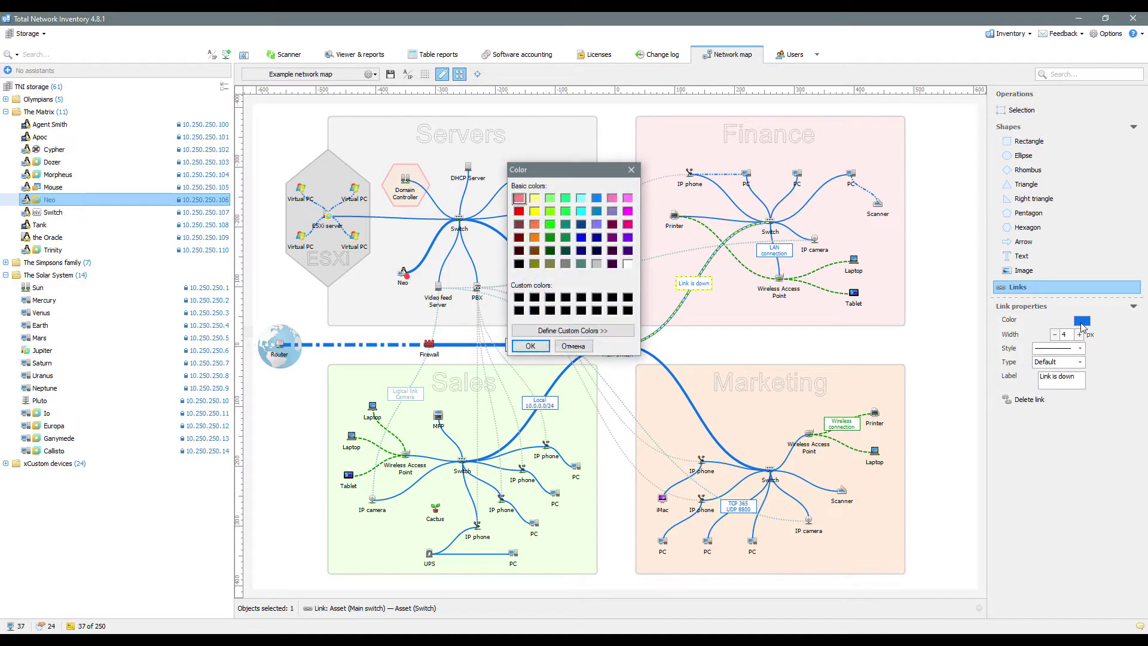
click(518, 211)
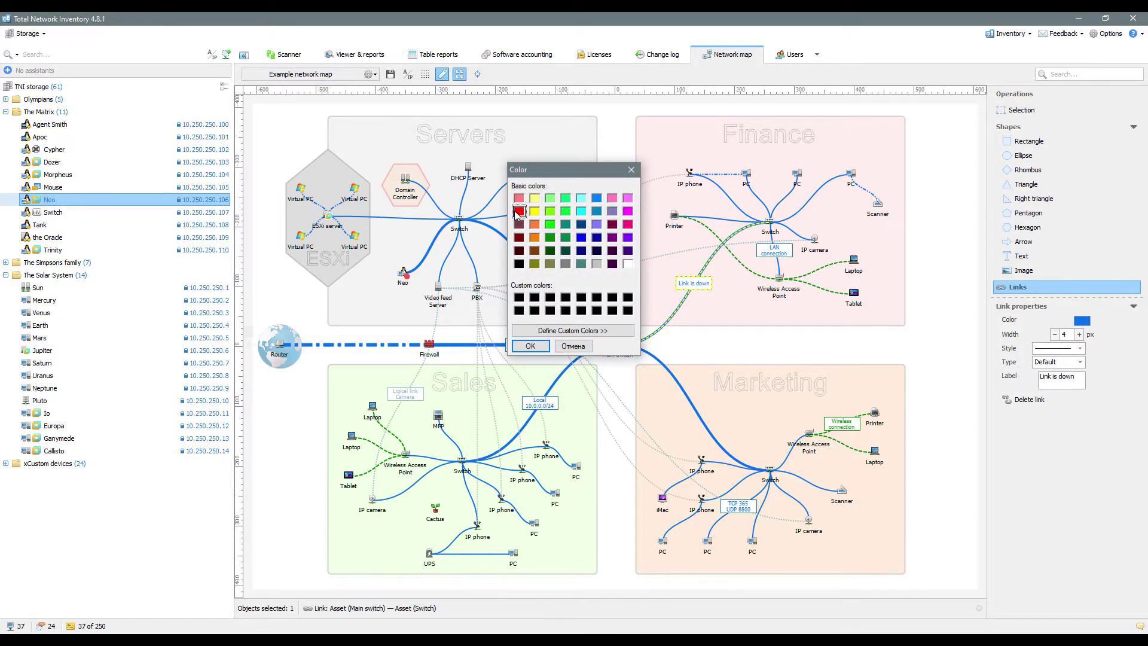
click(530, 346)
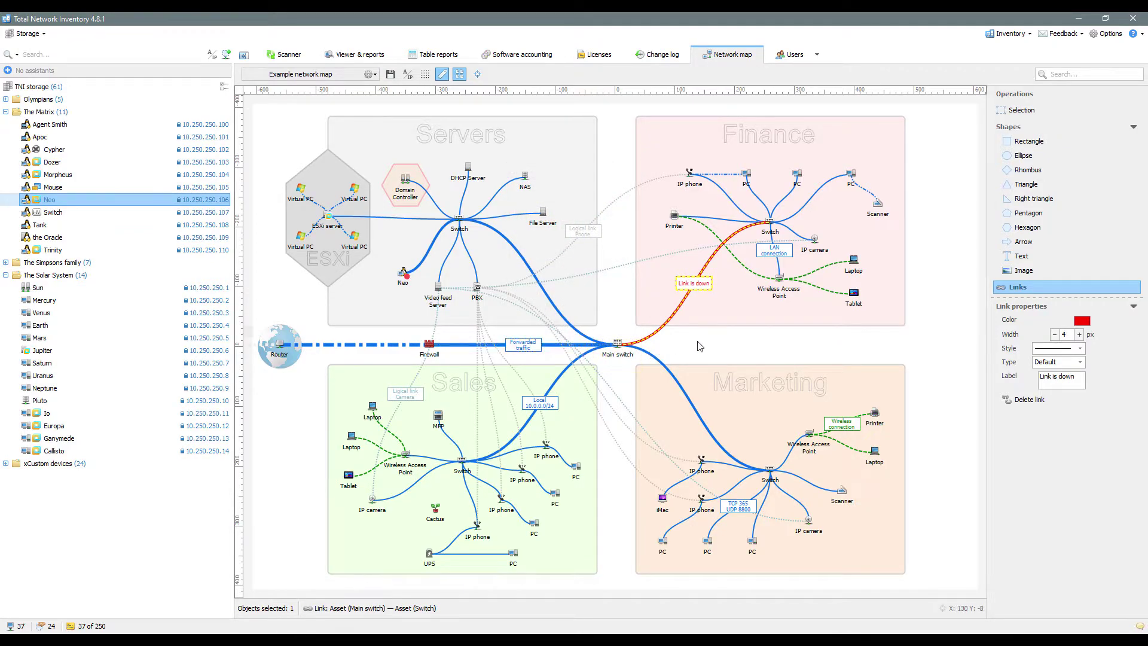
click(792, 60)
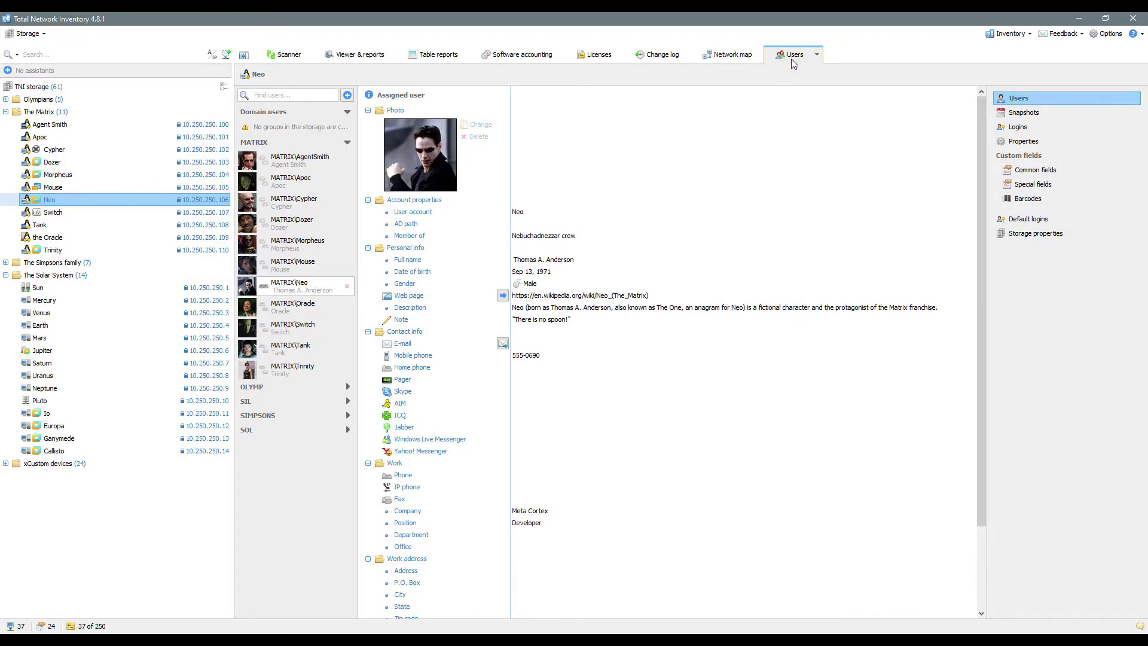
- Add a new String common field named 'Notes' with Venus selected
click(1037, 171)
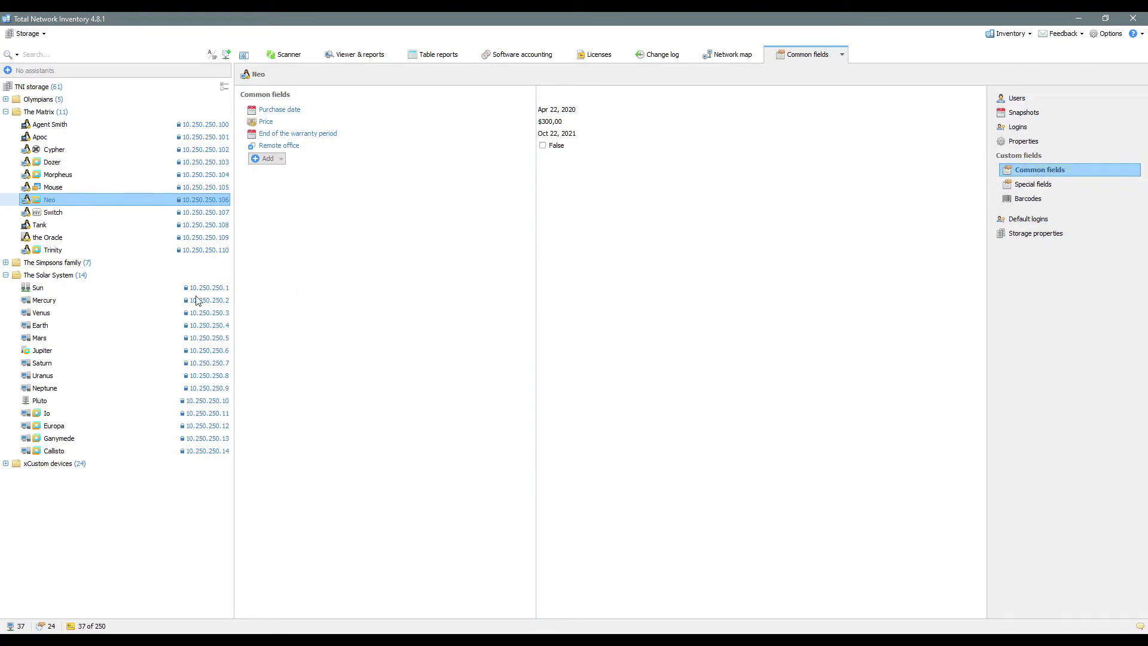
click(87, 316)
click(276, 158)
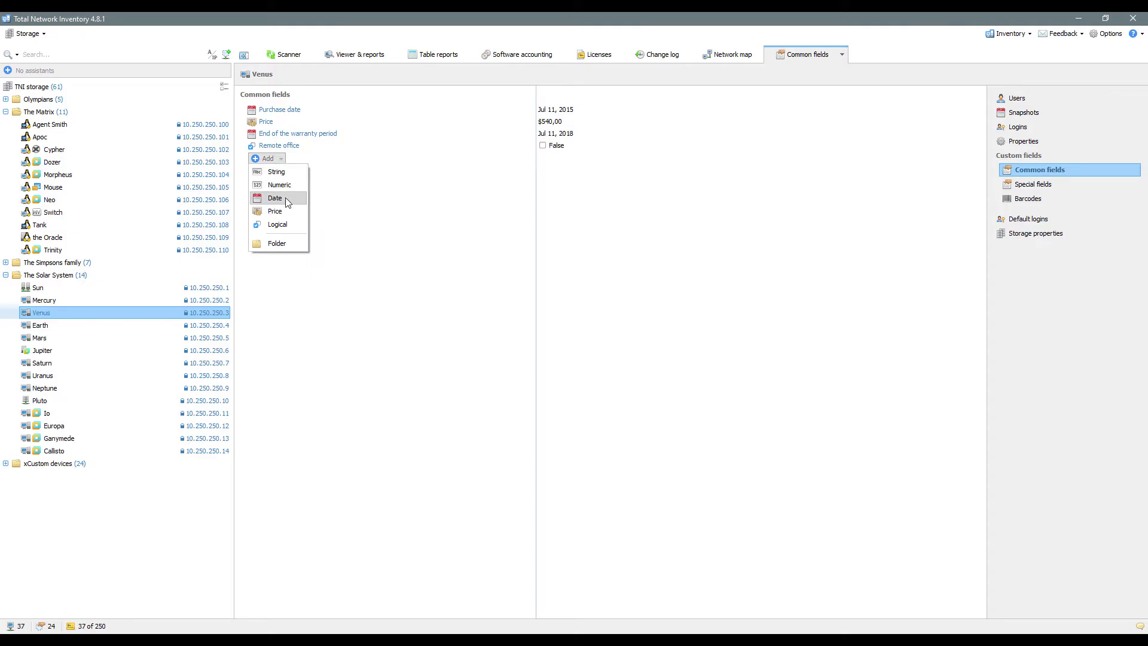
click(278, 173)
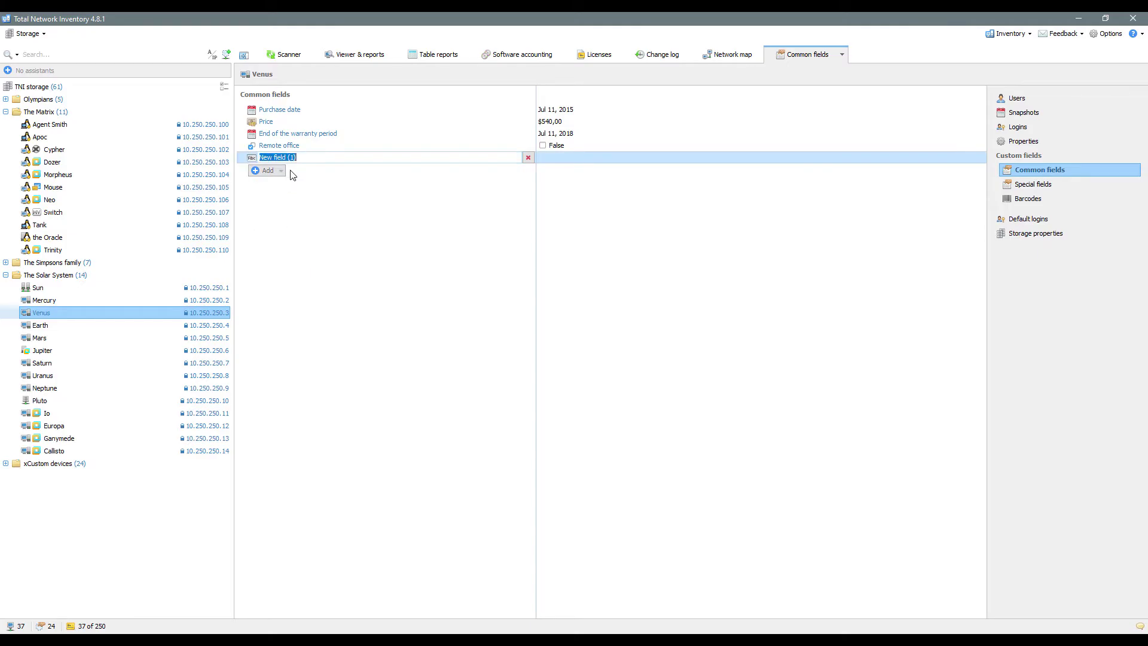
text(Notes)
key(Return)
- Set Venus's Notes value to 'OS update required'
click(558, 159)
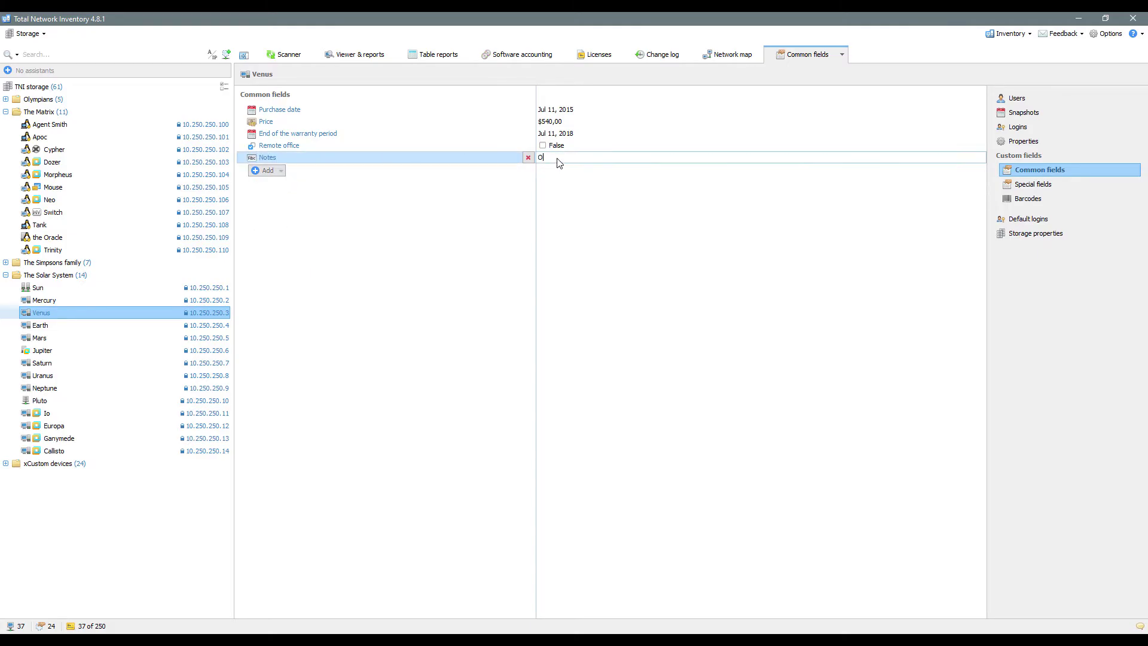
text(OS update required)
key(Return)
click(95, 327)
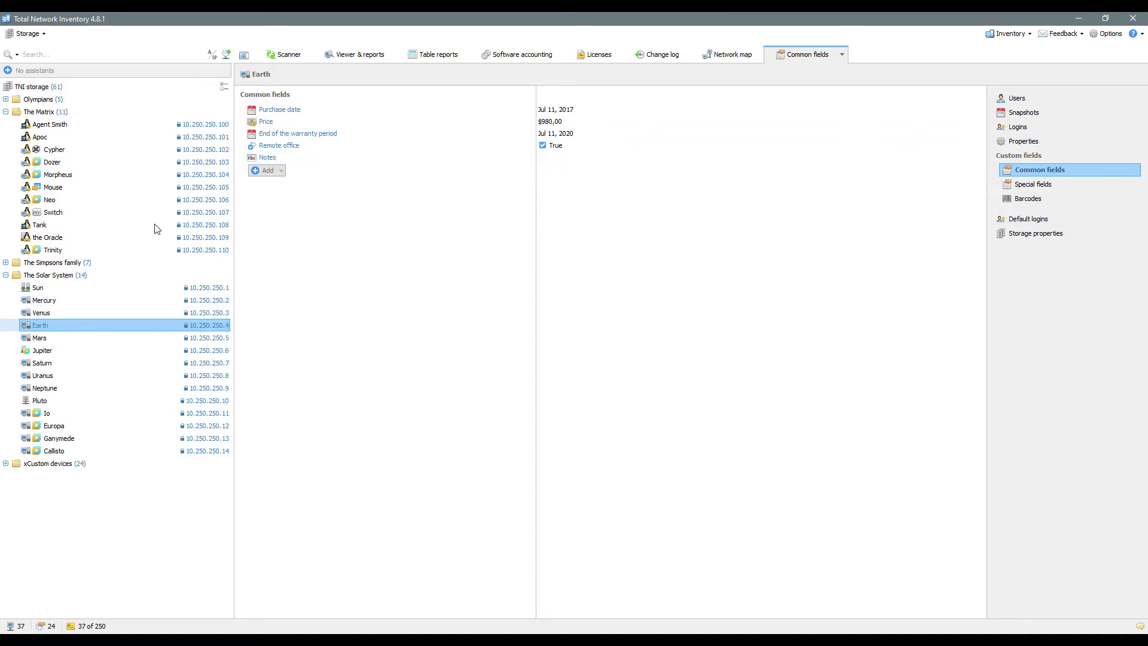
- Switch to the Scanner page to add scan tasks
click(285, 54)
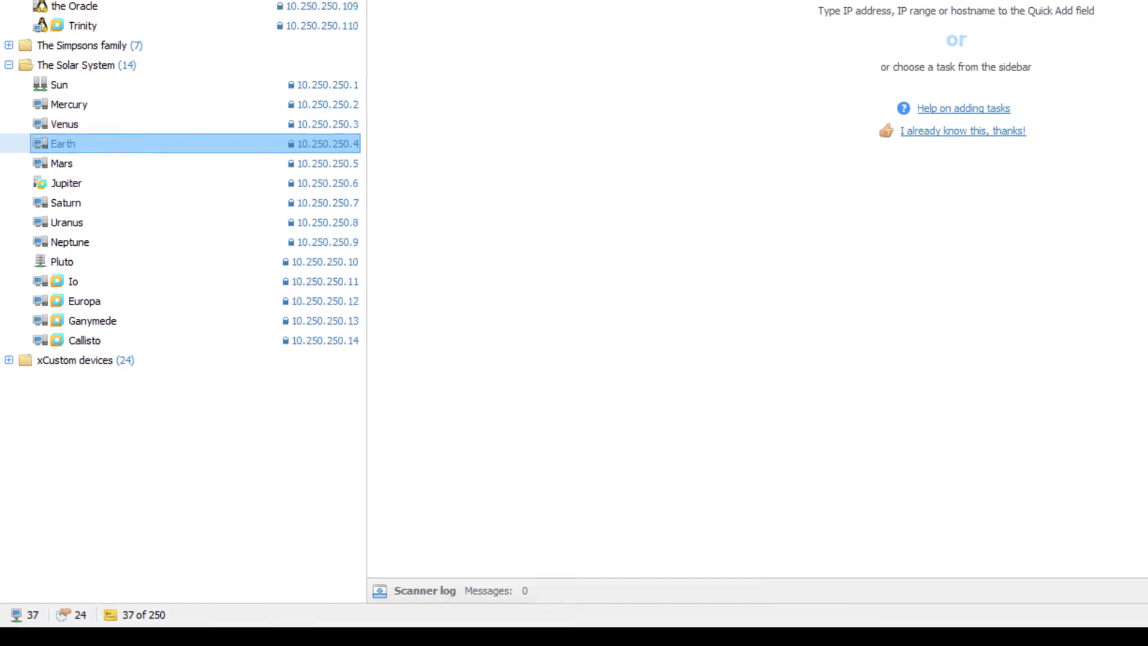